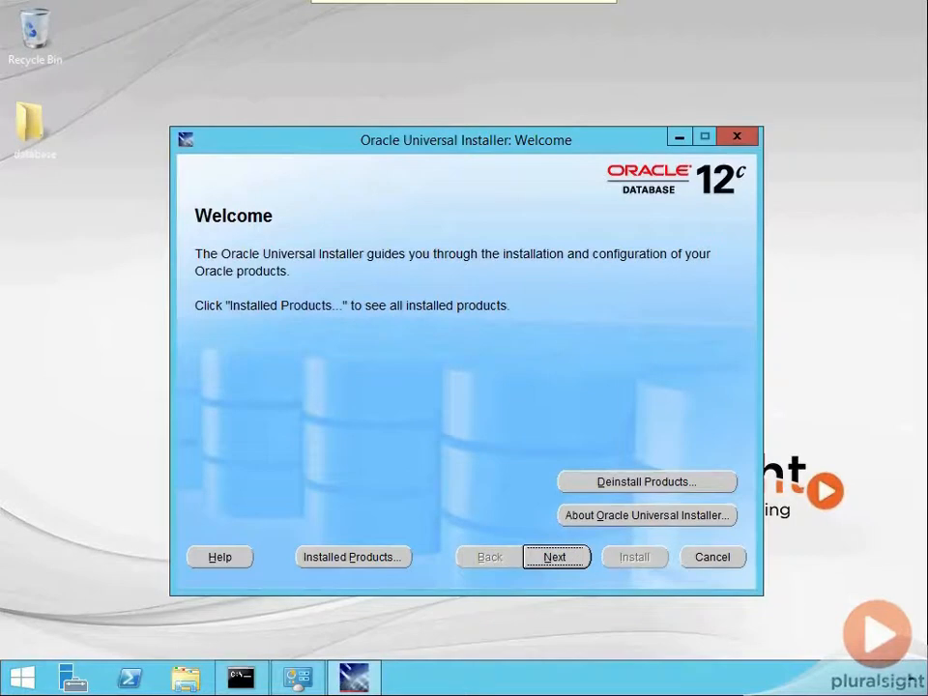
Step: Review the installed Oracle homes and their PATH environment settings in the installer's inventory, closing the inventory when finished
click(359, 558)
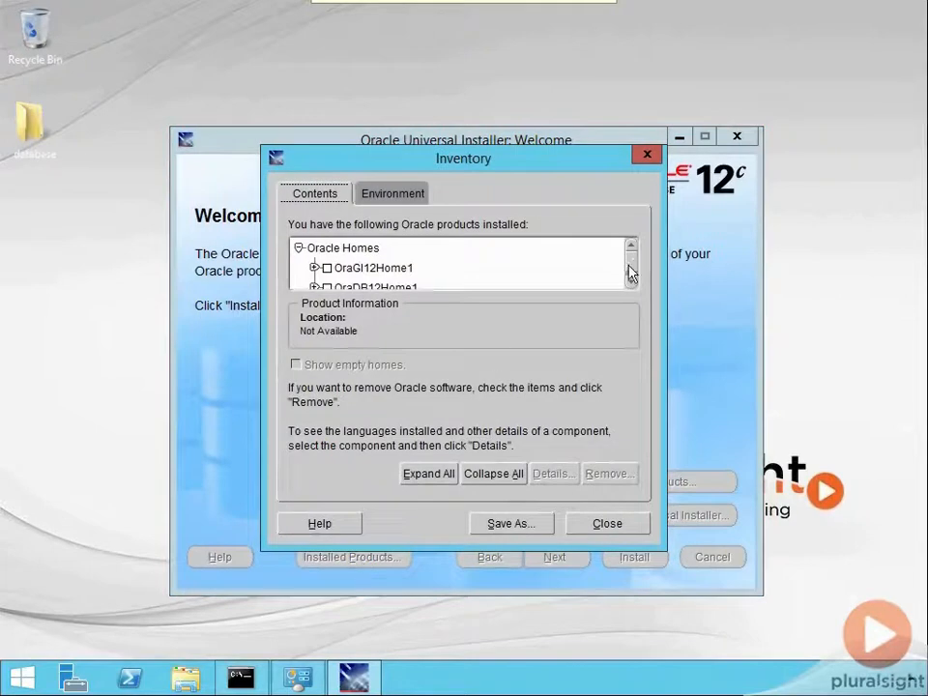
click(634, 279)
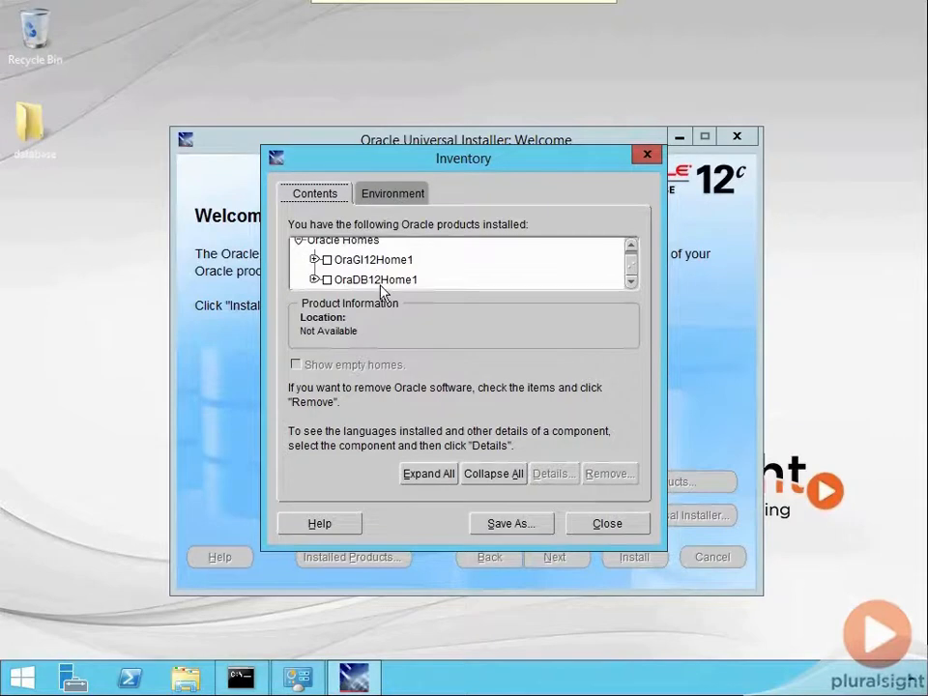
click(382, 188)
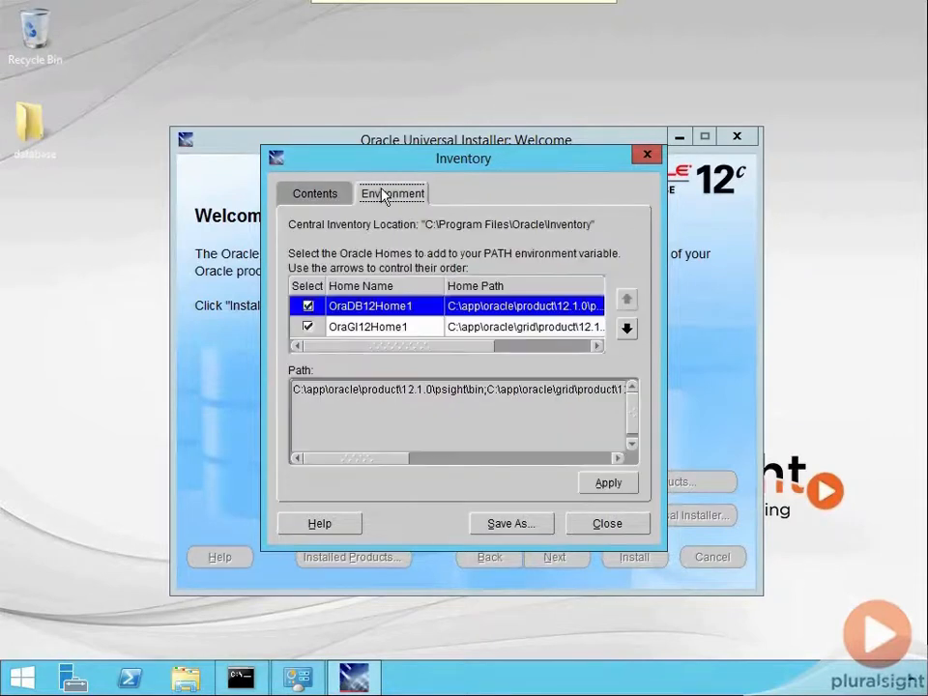
click(653, 154)
Step: Exit the Oracle Universal Installer and confirm the exit
drag(595, 138, 586, 100)
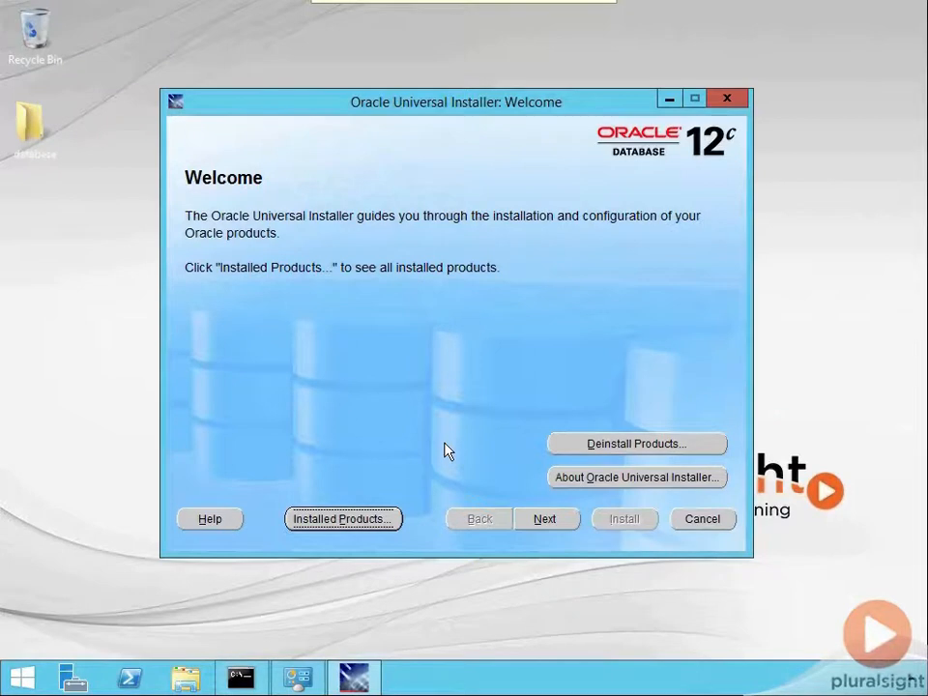
click(727, 98)
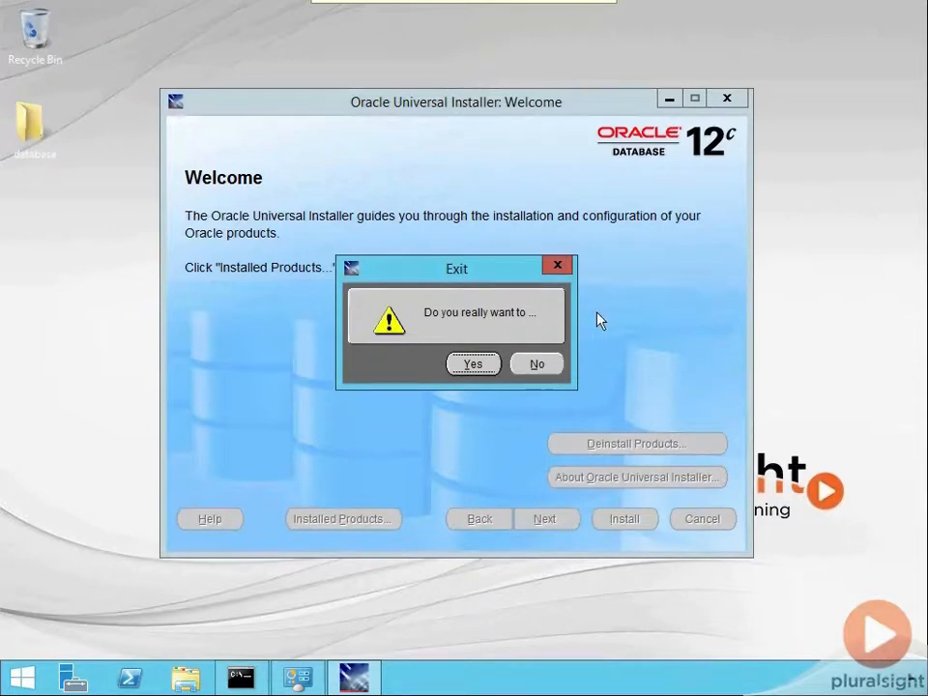
click(477, 371)
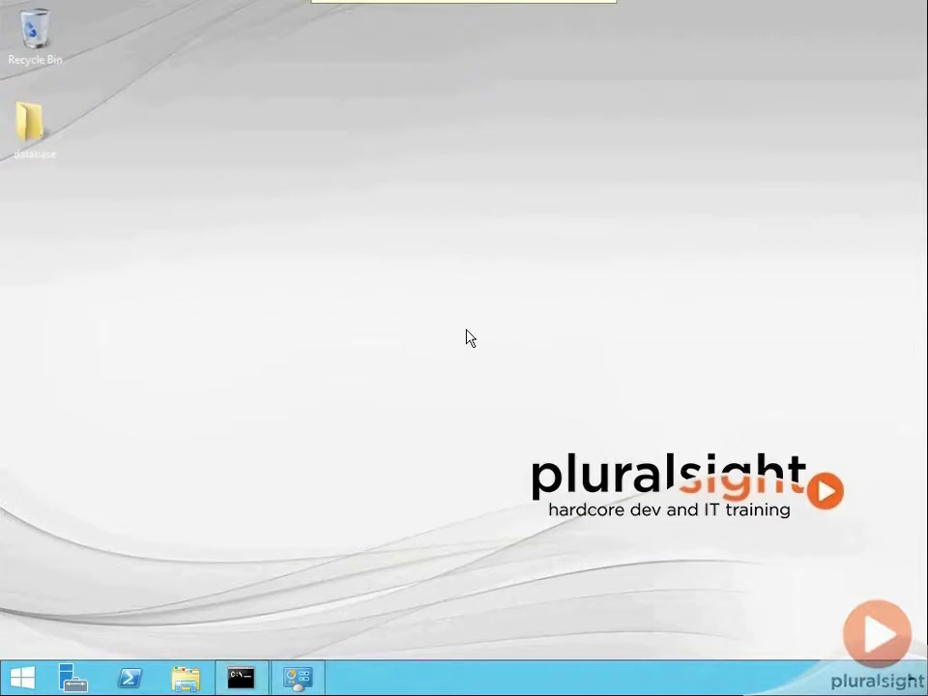
Step: Browse in File Explorer to the database home folder C:\app\oracle\product\12.1.0\psight
click(185, 678)
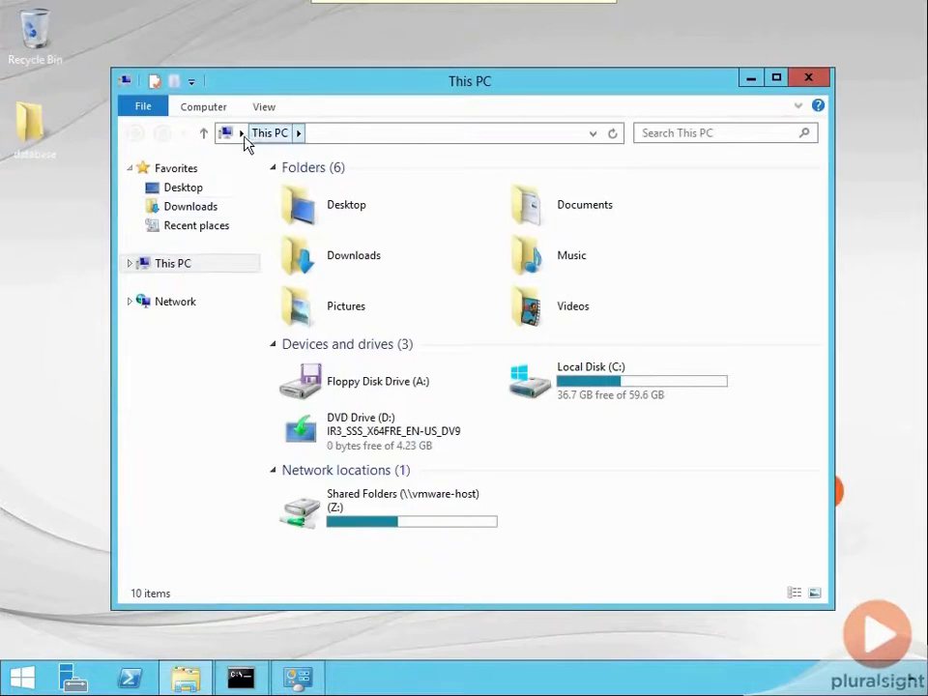
double_click(542, 381)
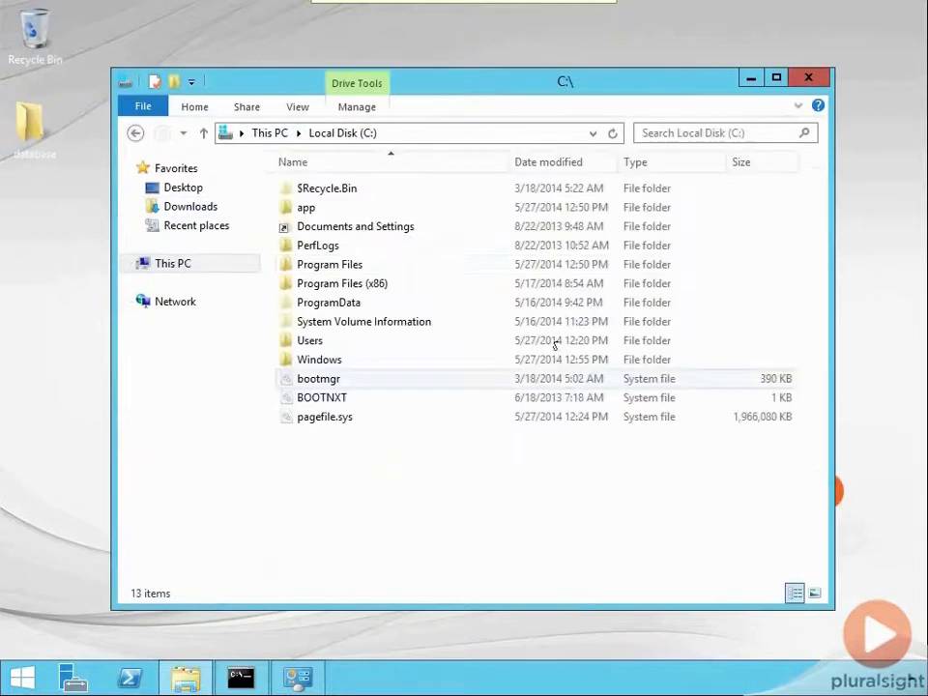
double_click(320, 211)
double_click(319, 195)
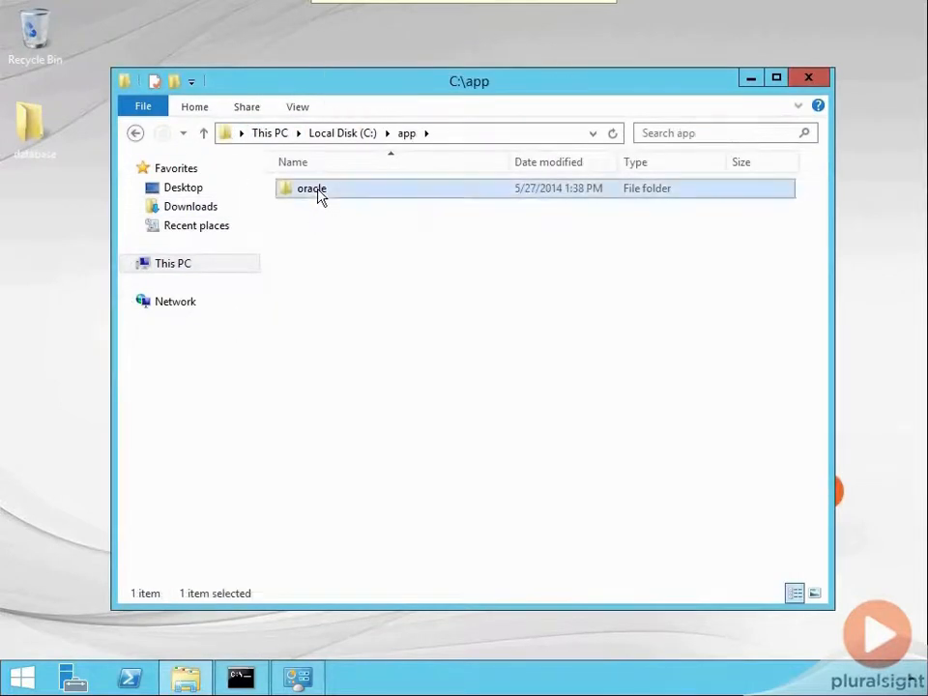
click(319, 246)
double_click(319, 247)
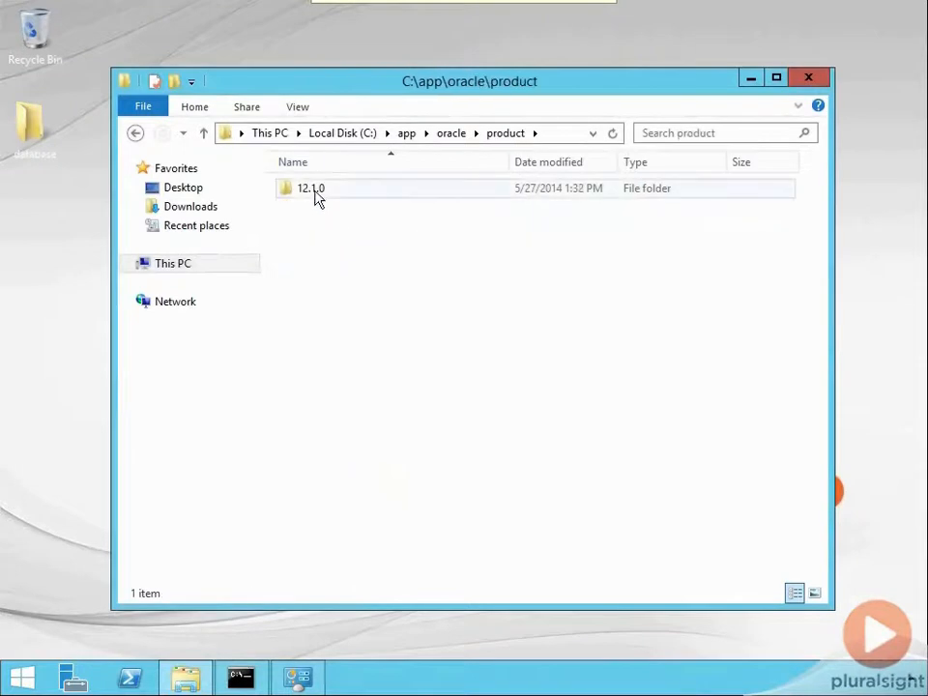
double_click(316, 197)
click(316, 197)
double_click(316, 196)
Step: Look through the subfolders of the psight Oracle home and close the folder window
scroll(497, 367, down, 8)
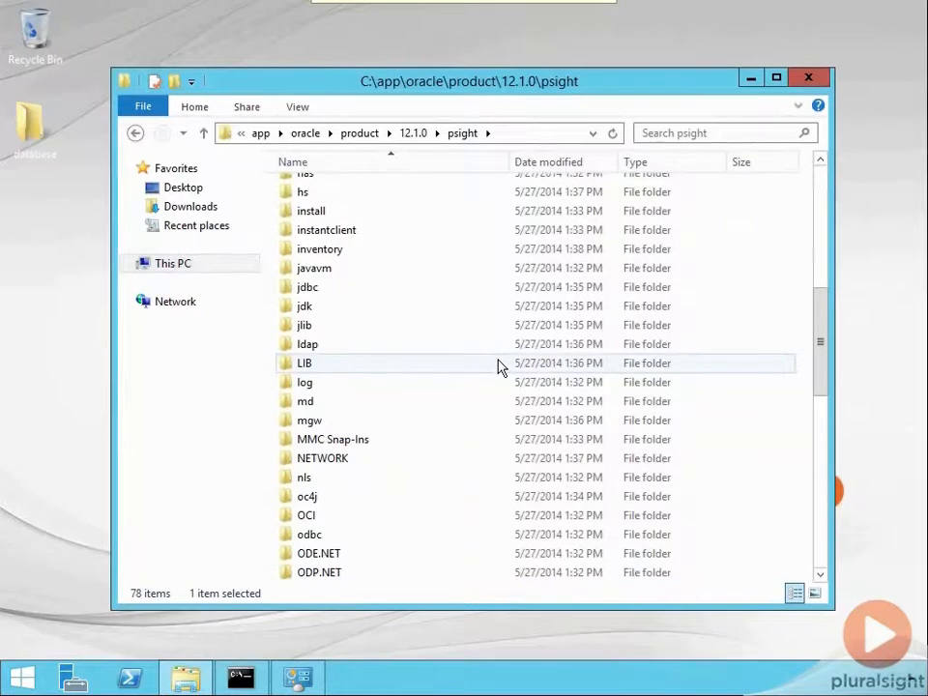
scroll(500, 368, up, 8)
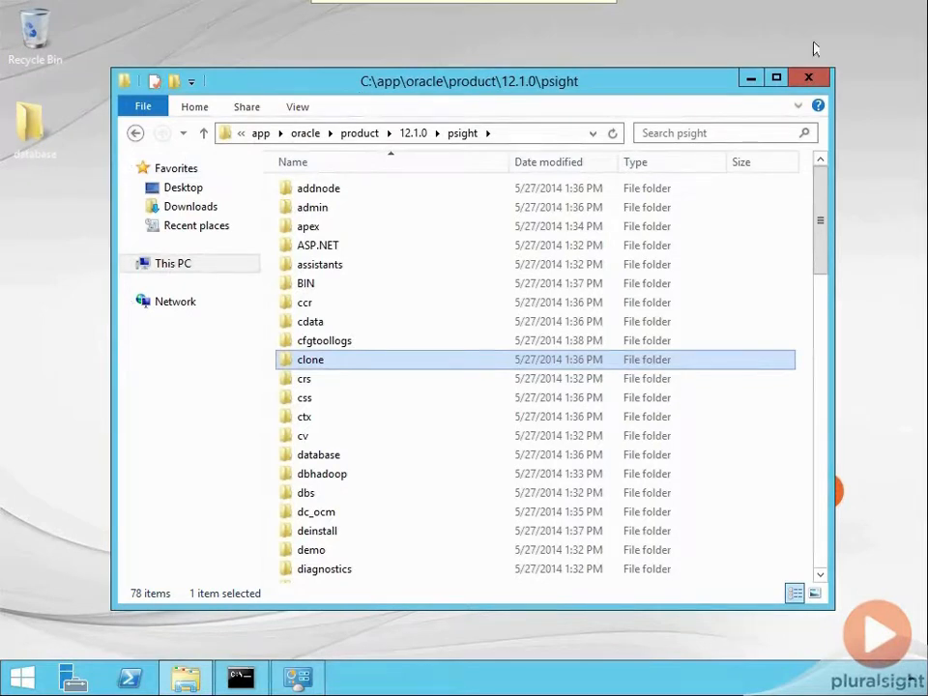
click(809, 77)
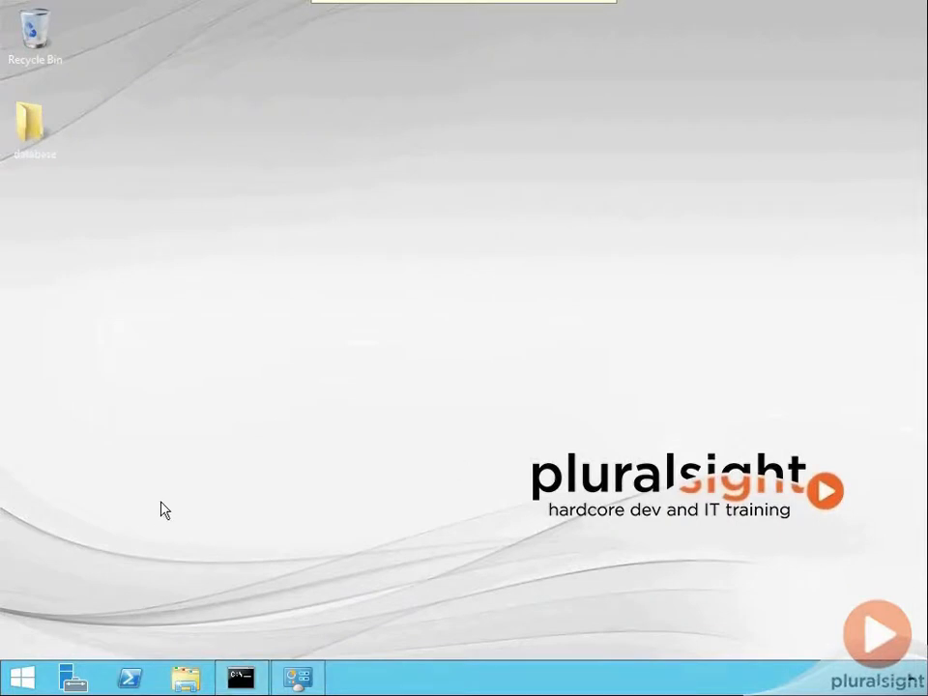
Step: Run services.msc to open the Windows Services console, with the services sorted by name in ascending order
key(super+r)
text(services.msc)
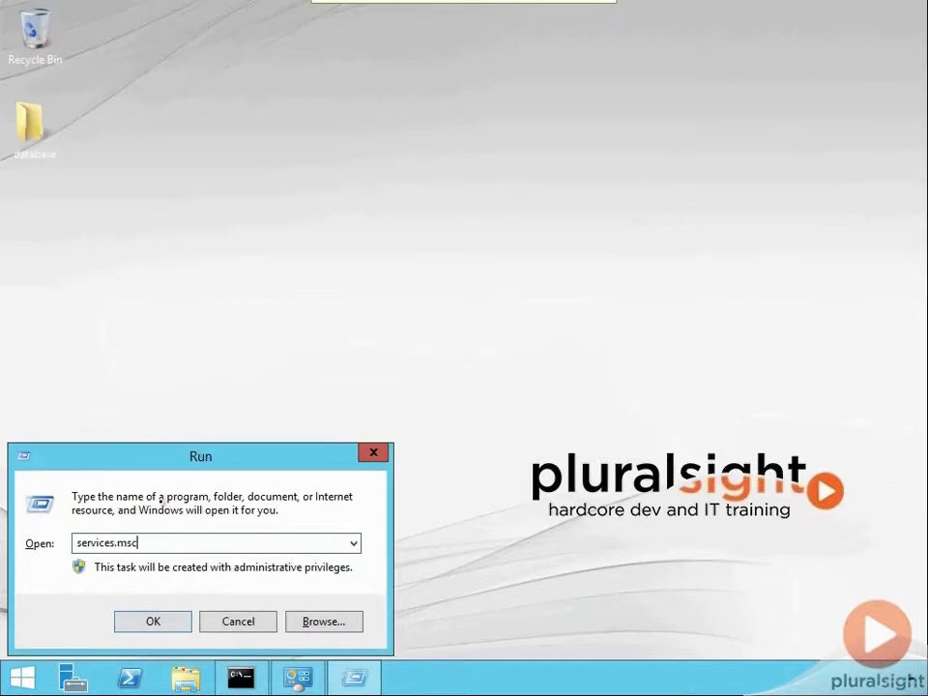
key(Return)
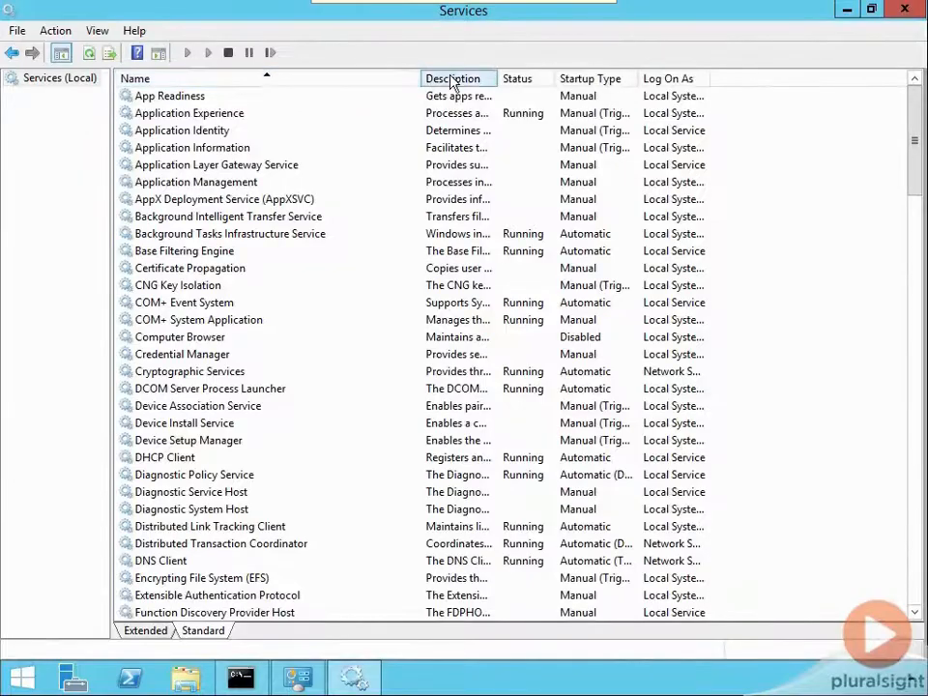
click(327, 81)
click(253, 83)
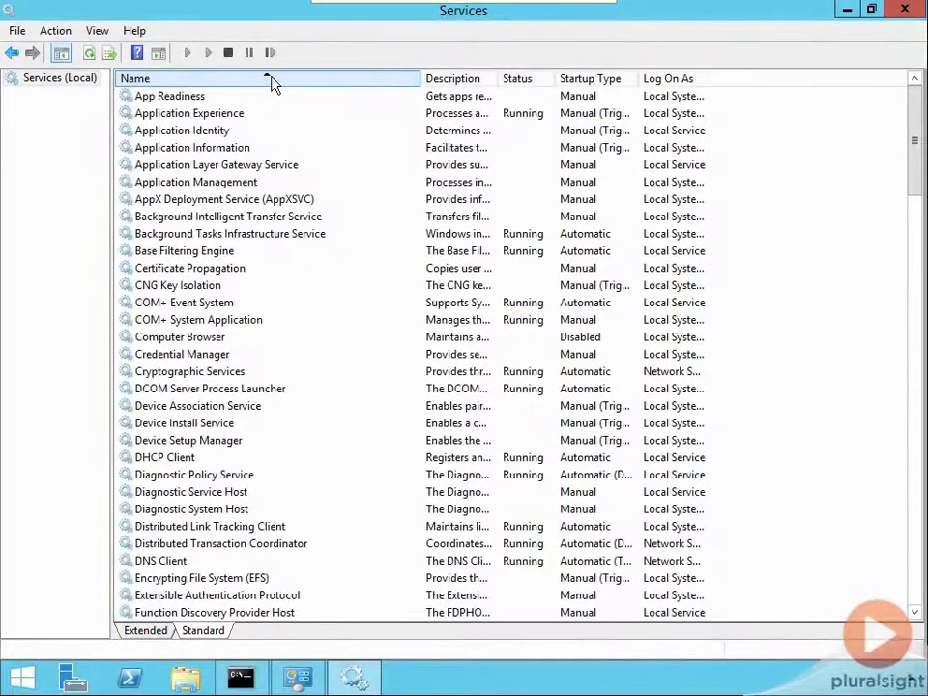
Step: Find the Oracle services in the list and inspect the OracleOraGI12Home1TNSListener and OracleASMService+ASM entries
scroll(923, 290, down, 7)
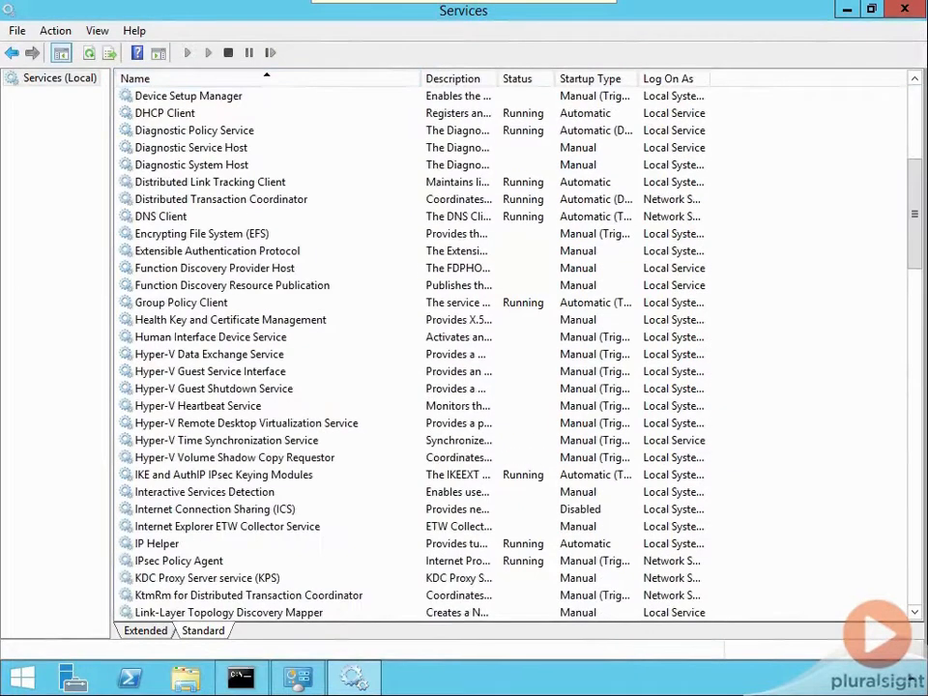
scroll(918, 209, down, 4)
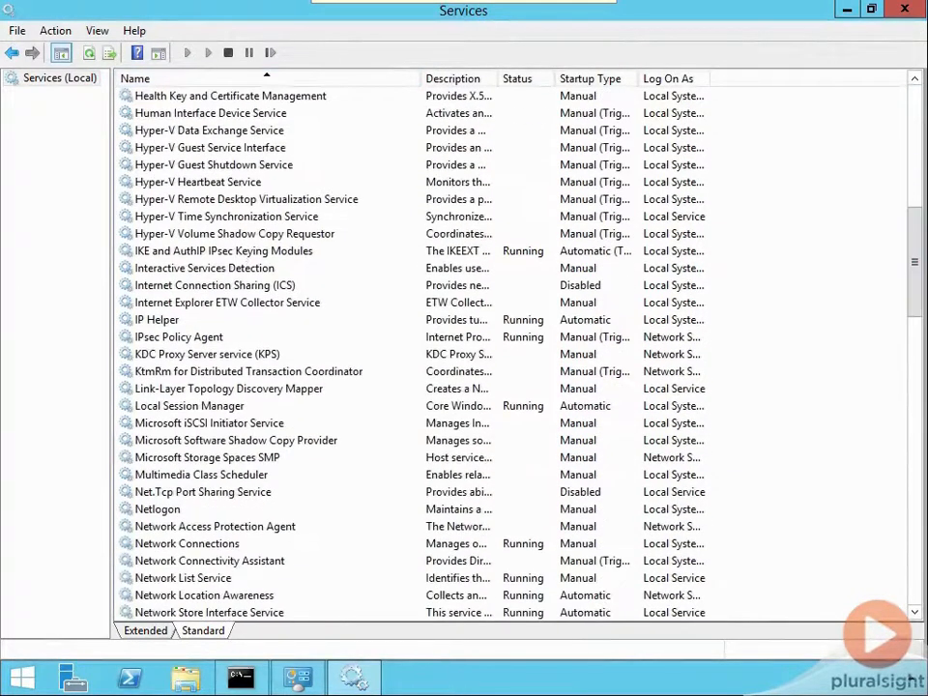
click(206, 235)
key(o)
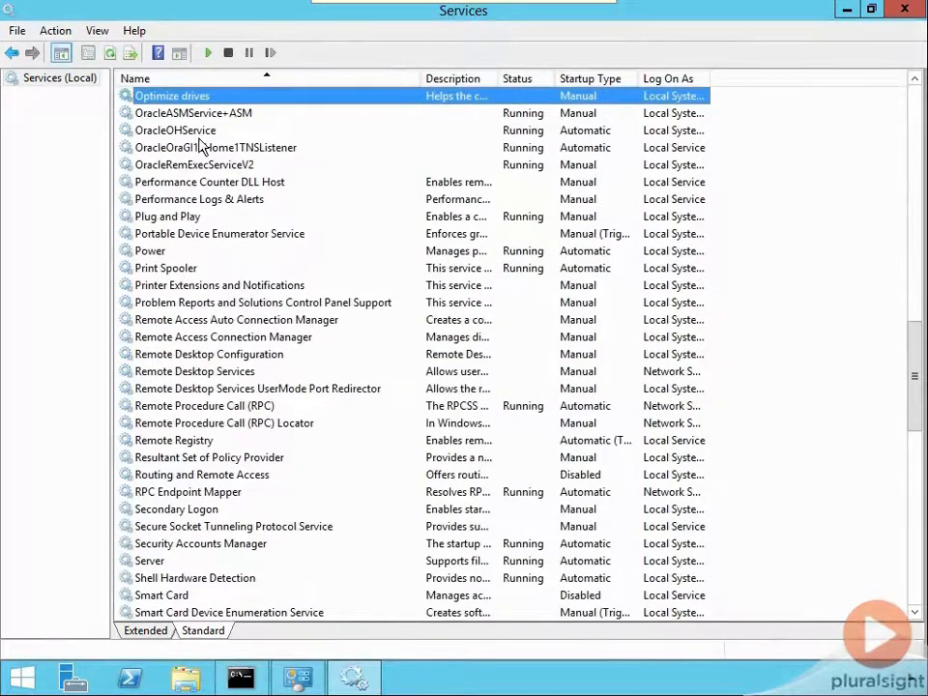
click(229, 150)
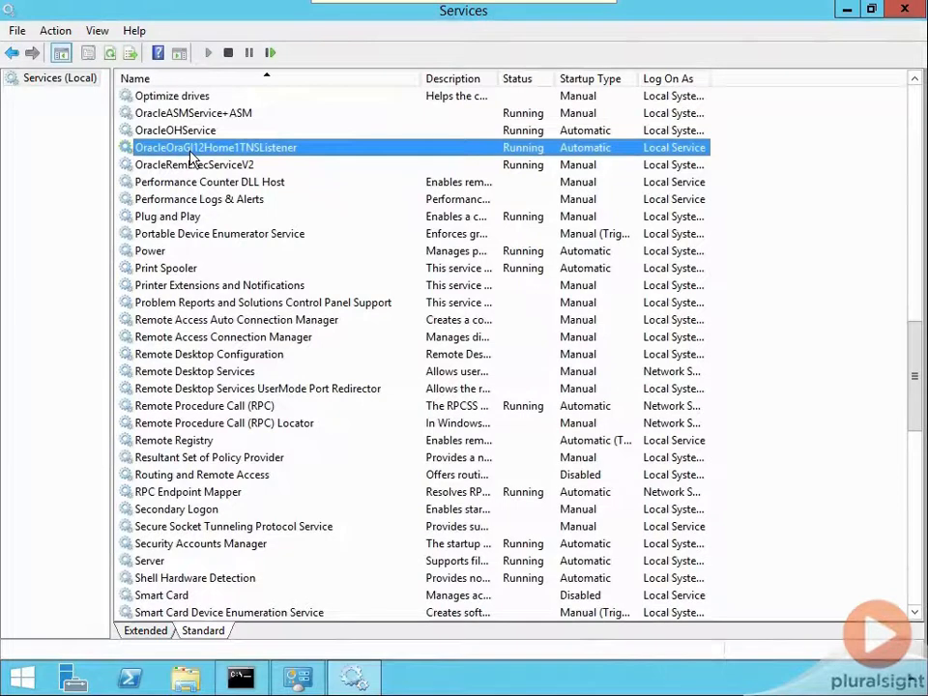
click(191, 115)
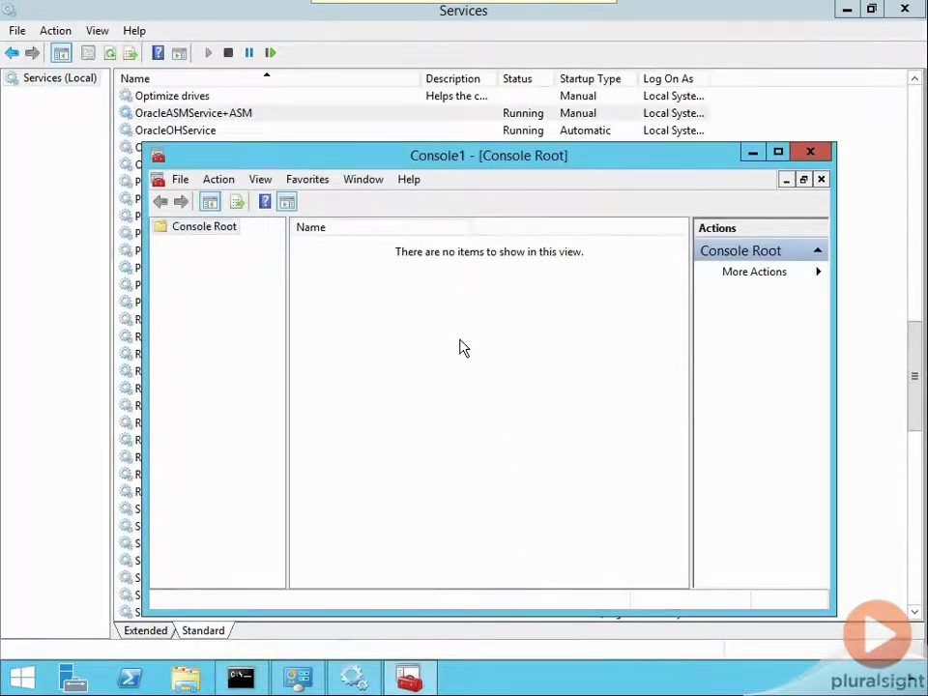
Step: Run mmc to open an empty Microsoft Management Console
key(super+r)
text(mmc)
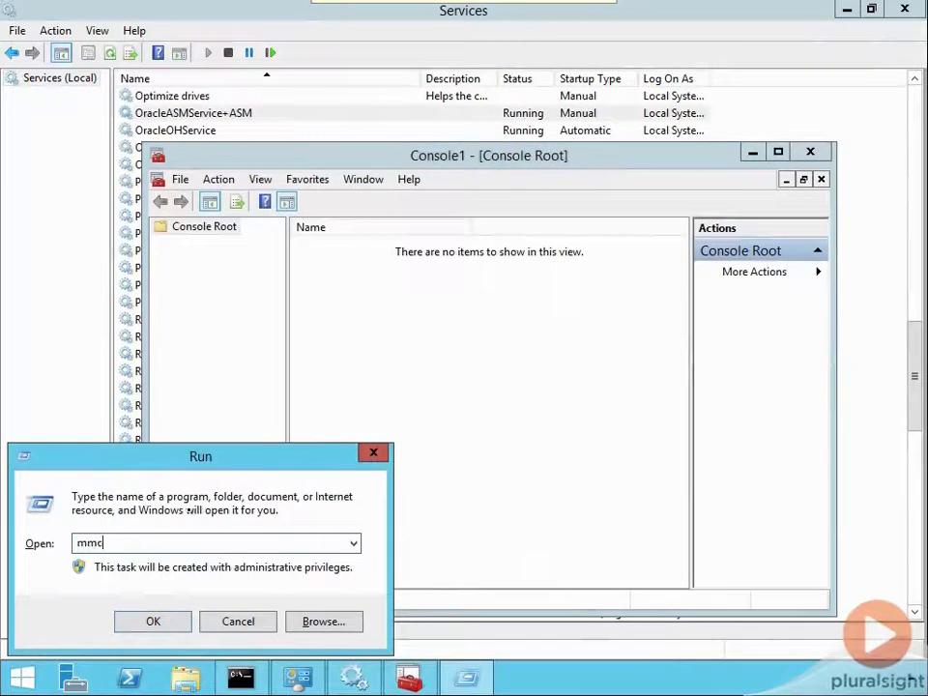
key(Return)
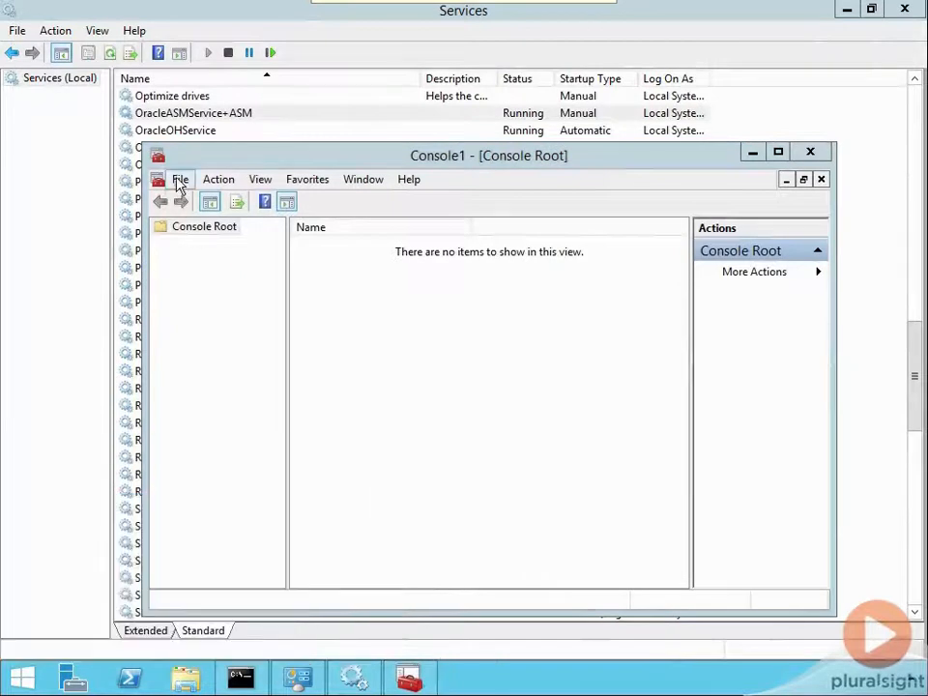
Step: Add the Oracle Primary MMC Snap-In to the console root
click(180, 184)
click(221, 284)
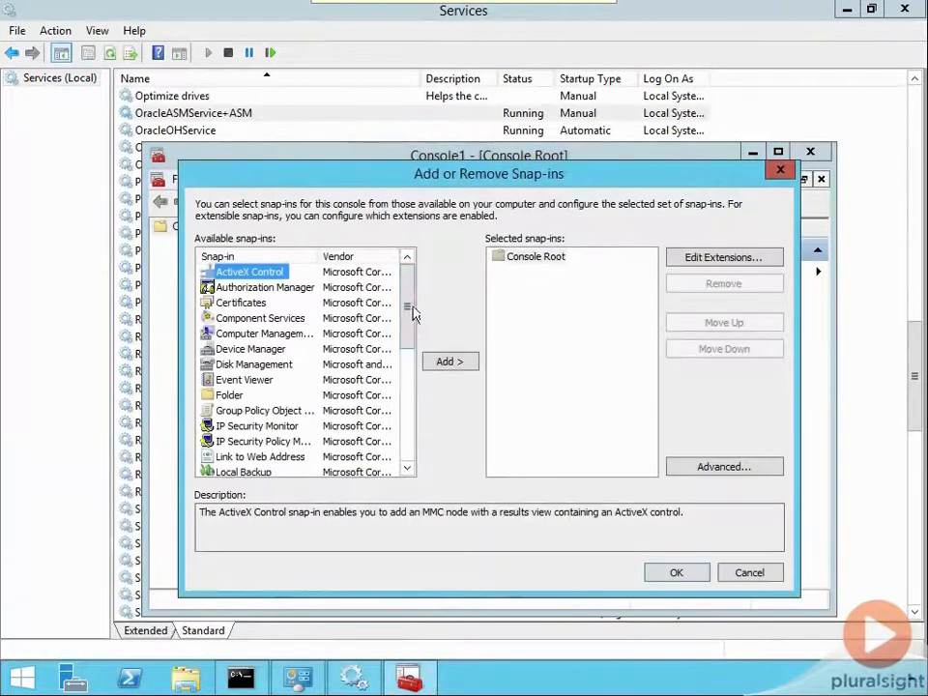
drag(408, 307, 408, 373)
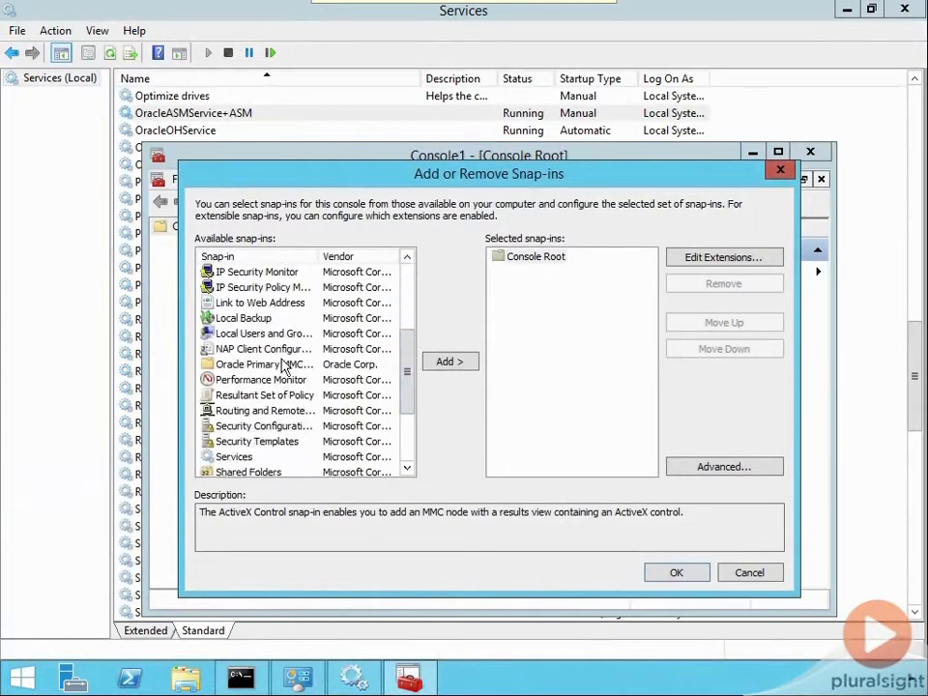
click(313, 365)
click(446, 367)
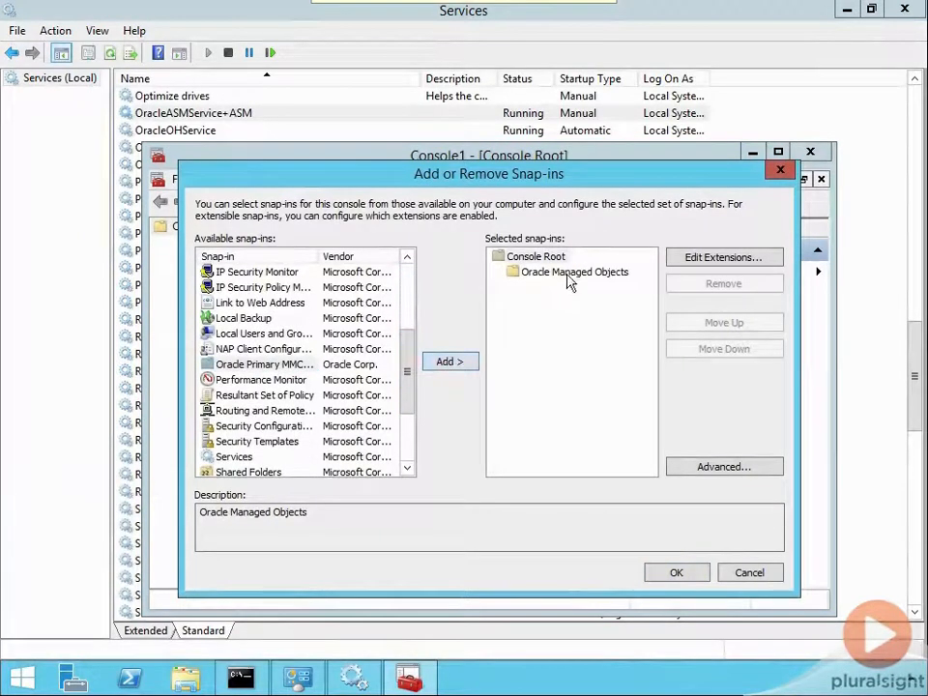
drag(322, 253, 396, 254)
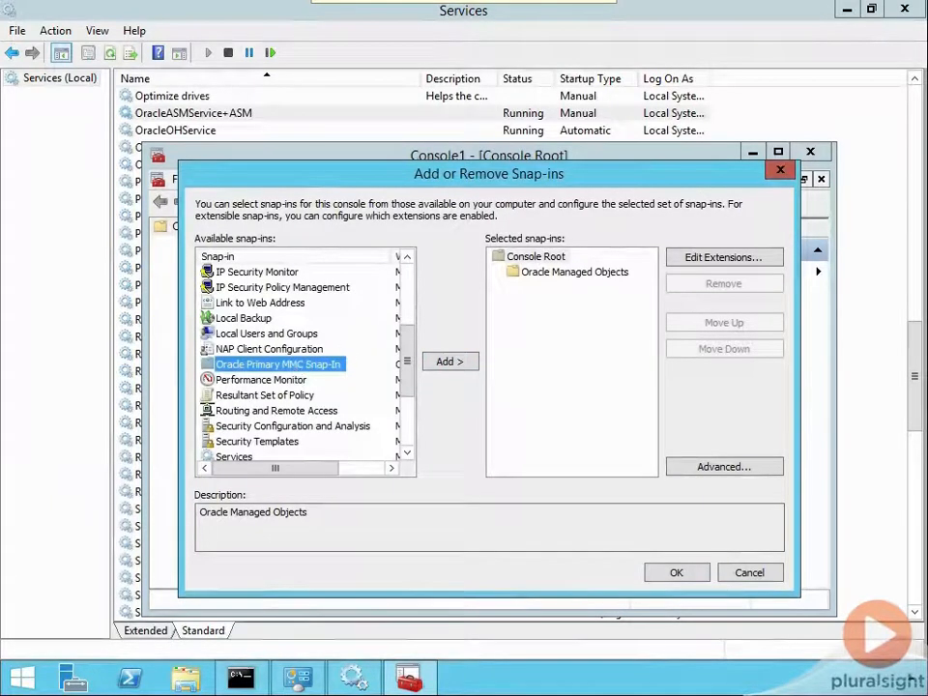
click(534, 275)
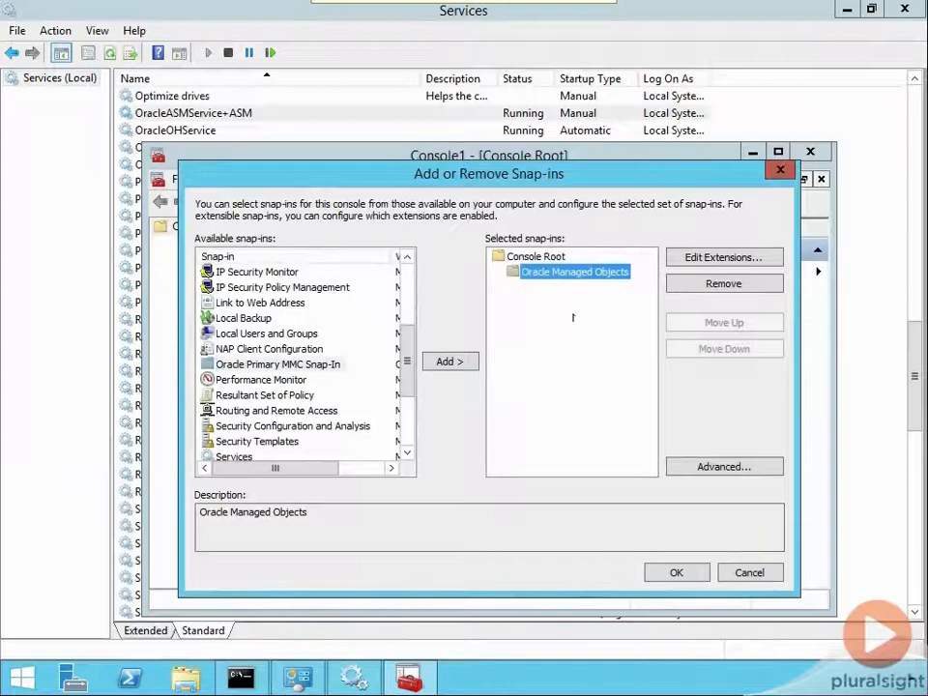
click(676, 572)
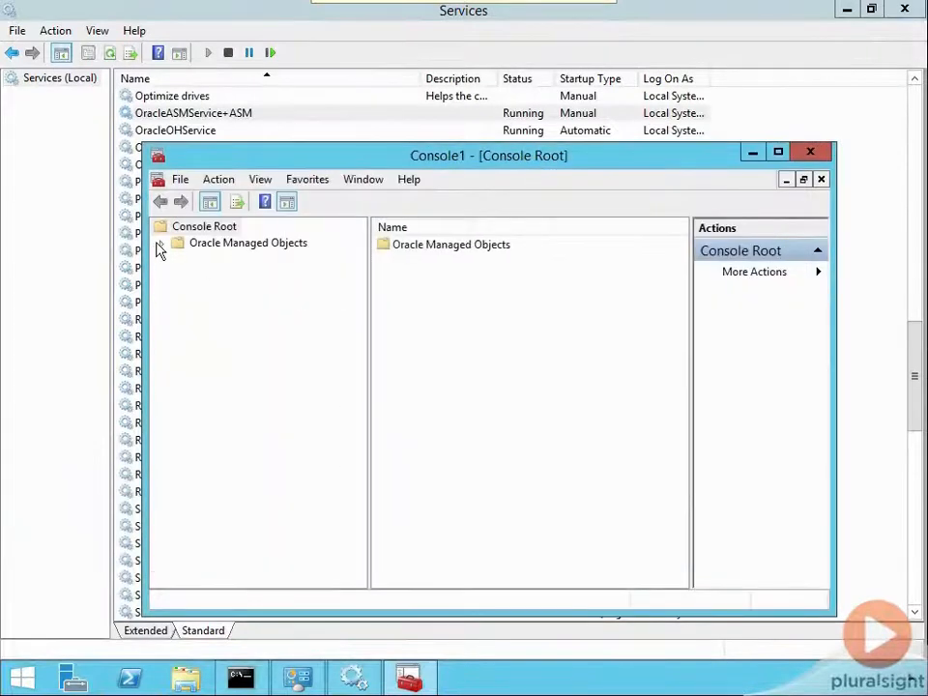
Step: Expand Oracle Managed Objects down to the ORAWIN computer's Oracle Homes, widen the tree, and view the Databases node
click(161, 245)
click(180, 260)
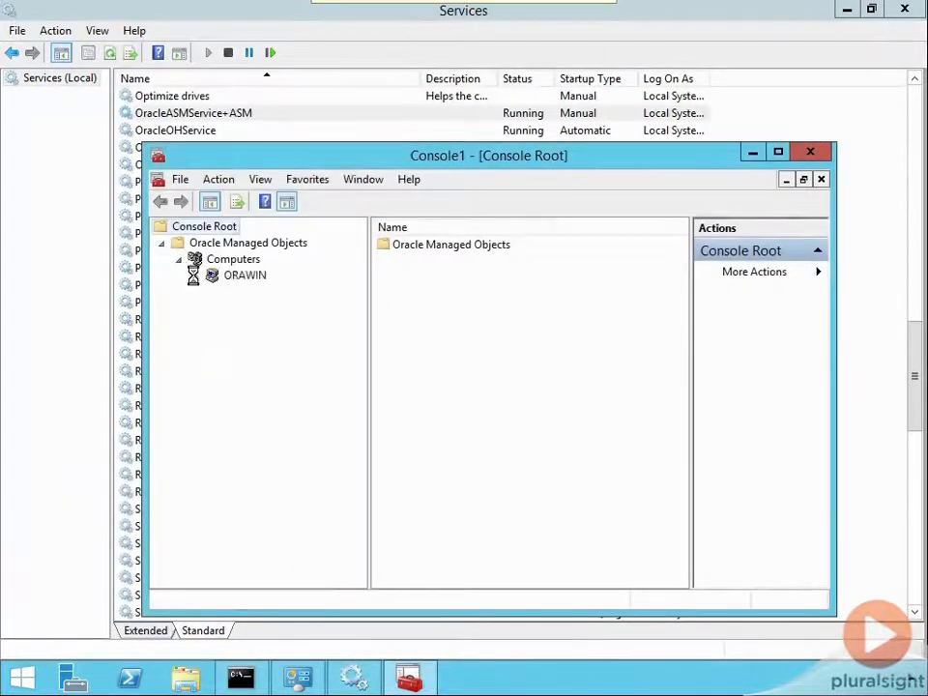
click(195, 276)
click(213, 292)
click(231, 308)
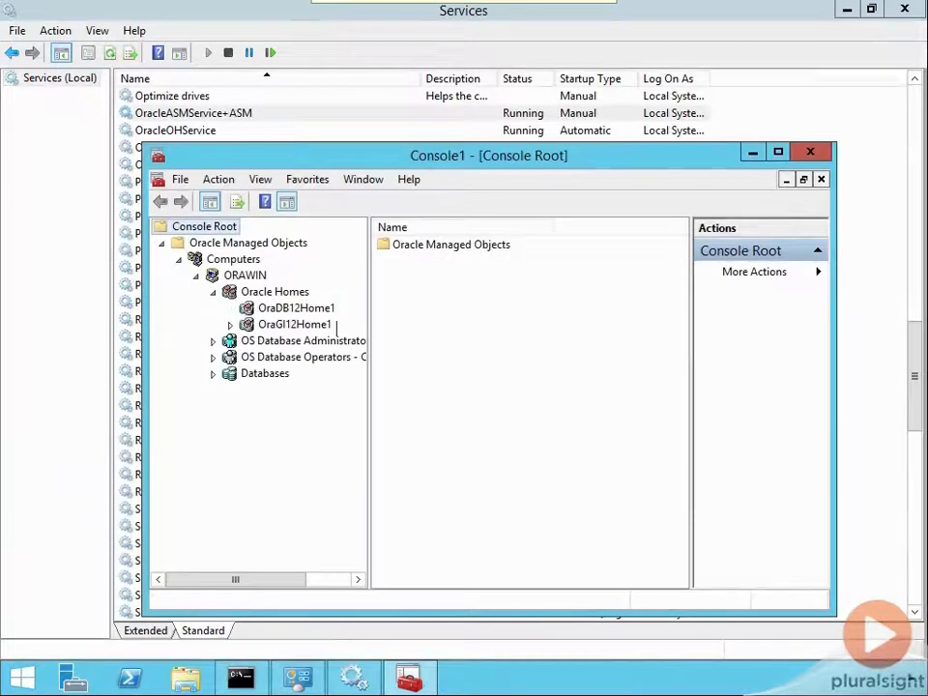
drag(369, 321, 445, 313)
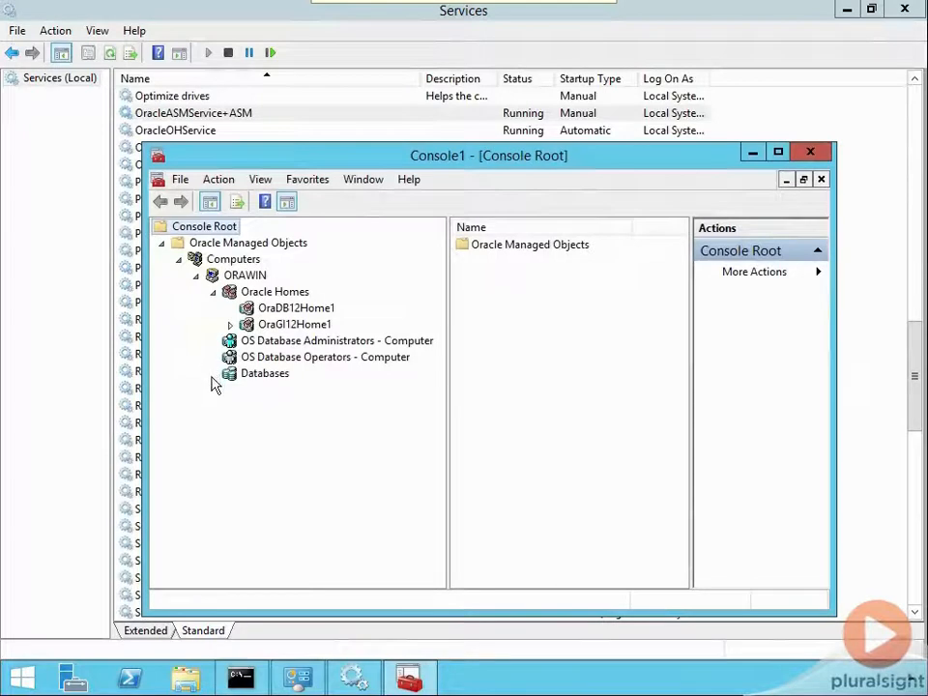
click(239, 378)
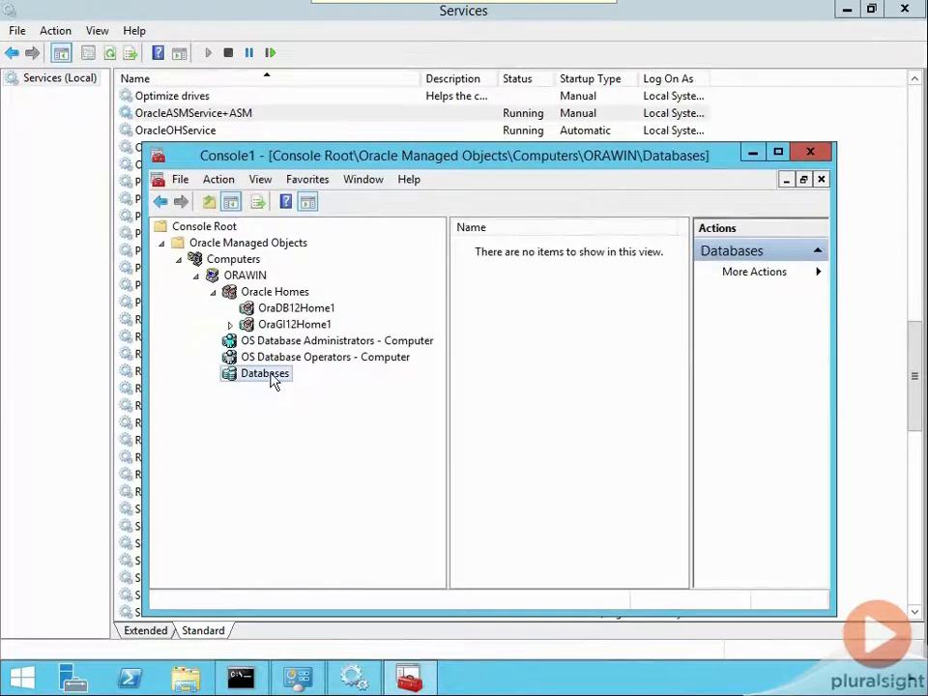
Step: Switch to the Command Prompt and run compmgmt.msc to open Computer Management
click(244, 681)
click(300, 442)
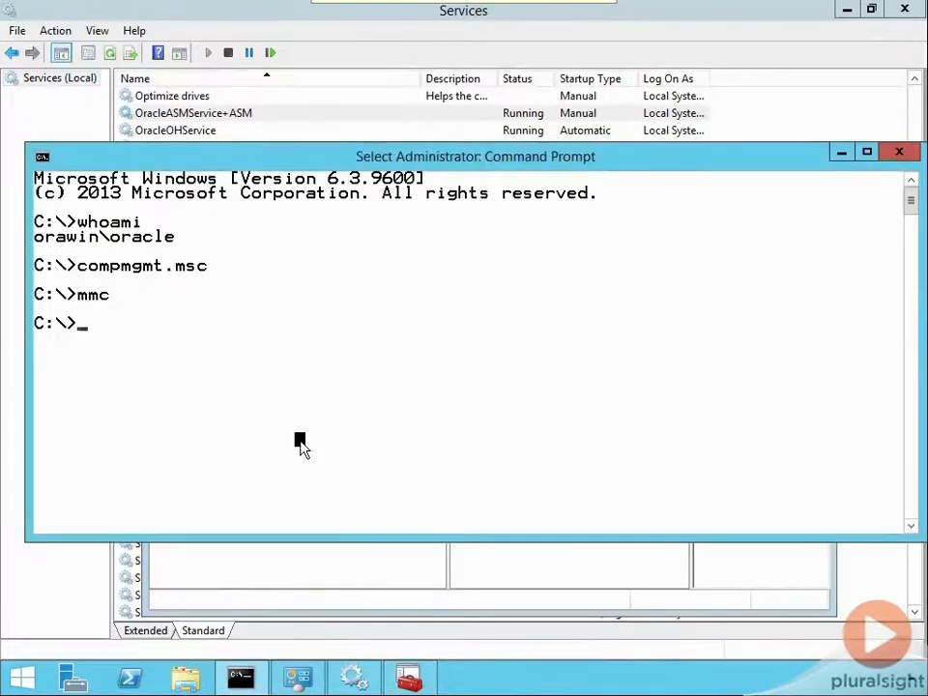
text(compmgmt.msc)
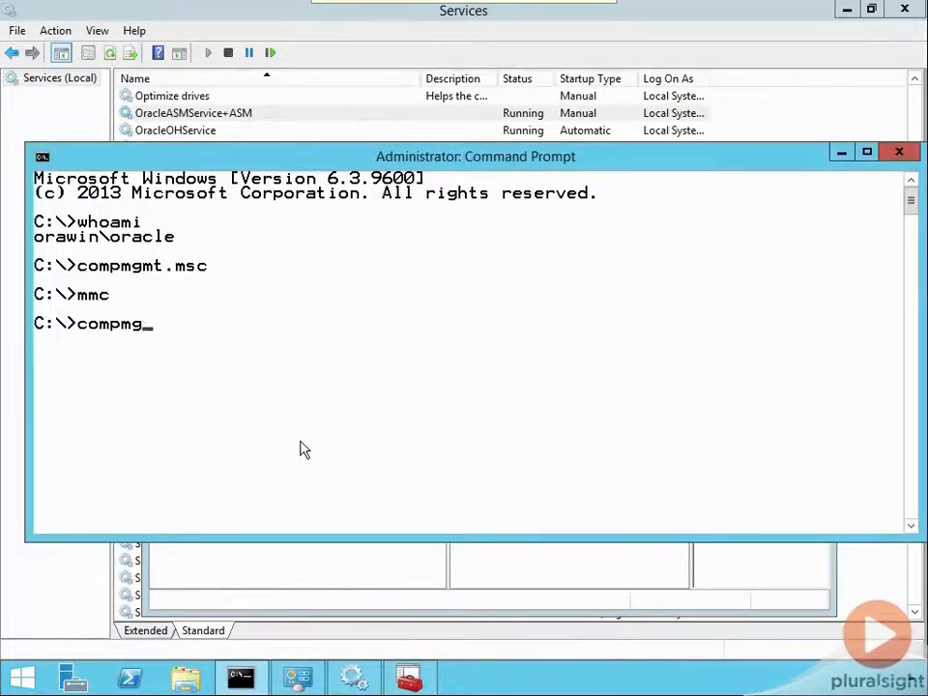
key(Return)
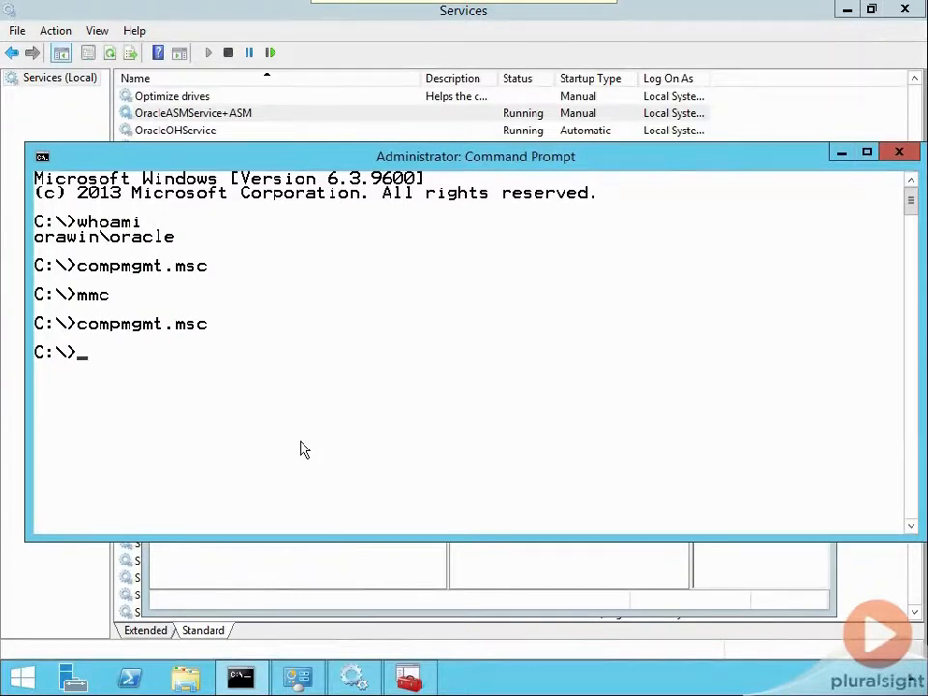
Step: List the local groups under Local Users and Groups and widen the Name column to show the full Oracle group names
double_click(111, 181)
click(109, 213)
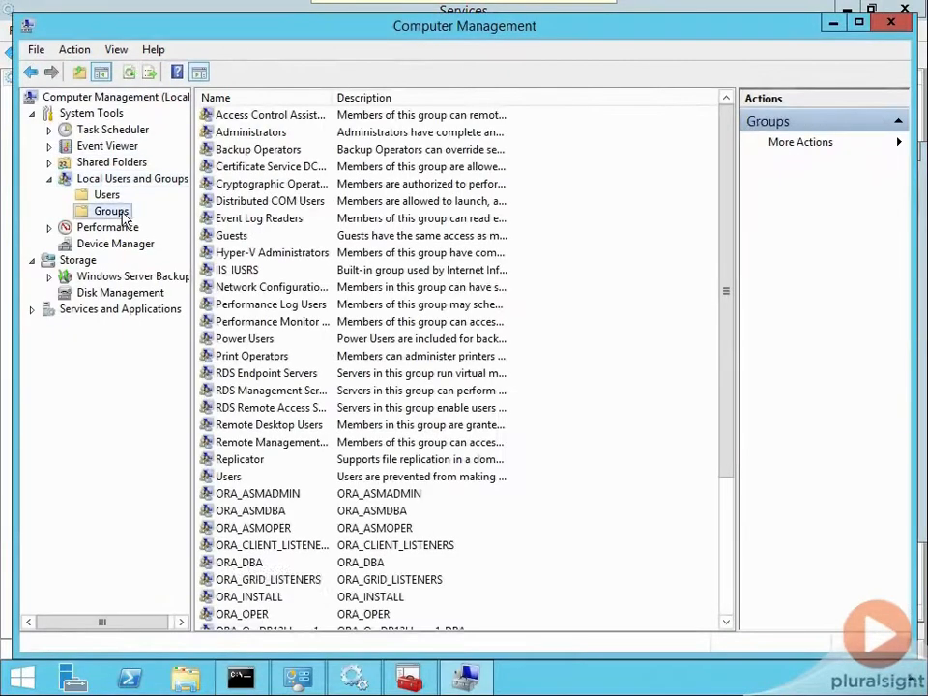
drag(730, 354, 744, 542)
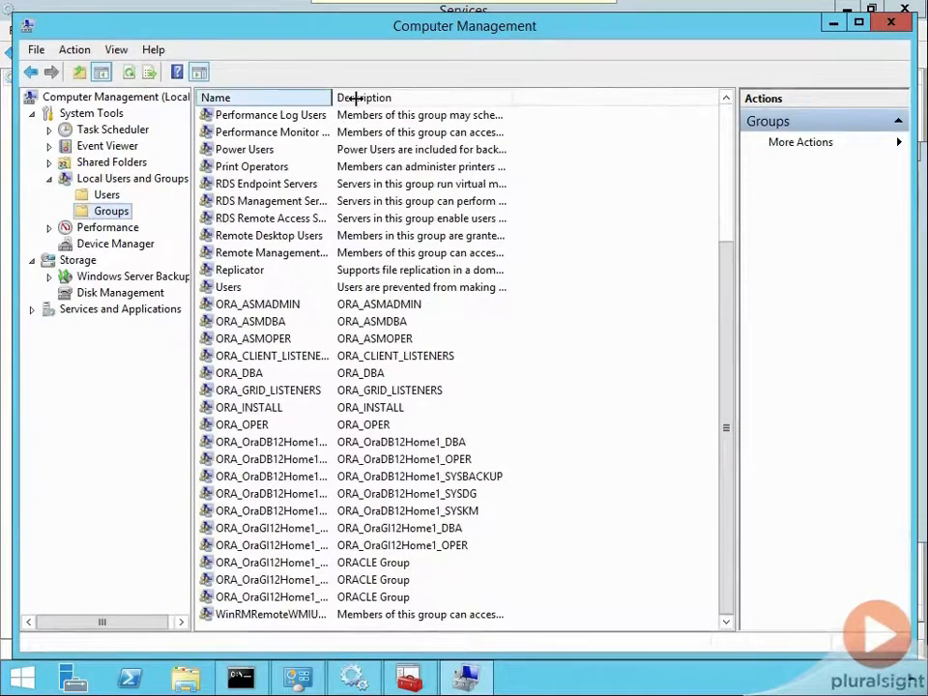
drag(332, 98, 540, 98)
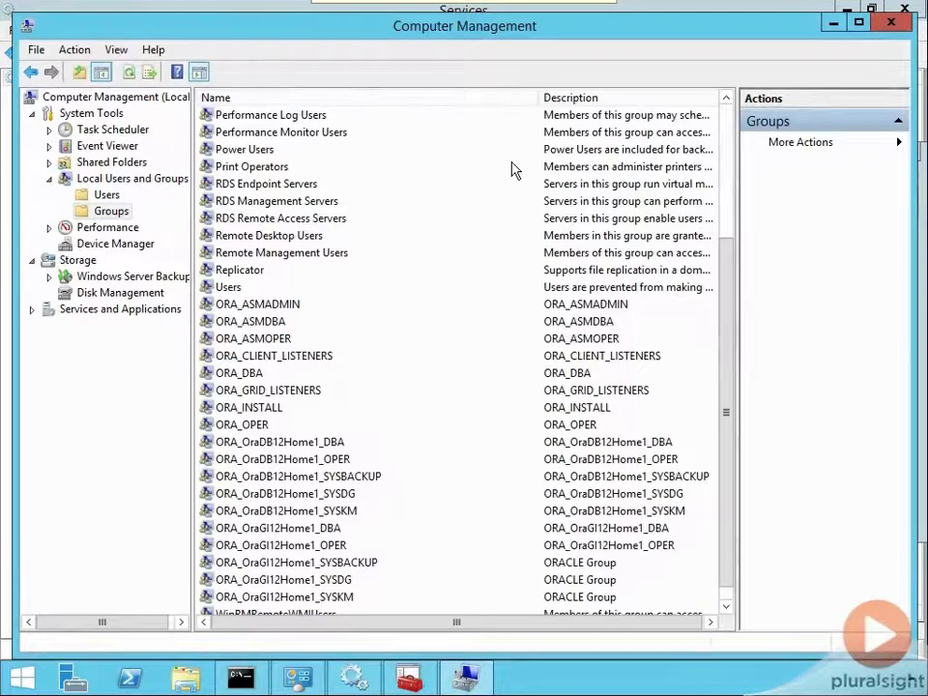
Step: Inspect the members of the ORA_DBA group, then view the ORA_OraDB12Home1_SYSBACKUP and ORA_OraDB12Home1_SYSKM group entries
click(242, 374)
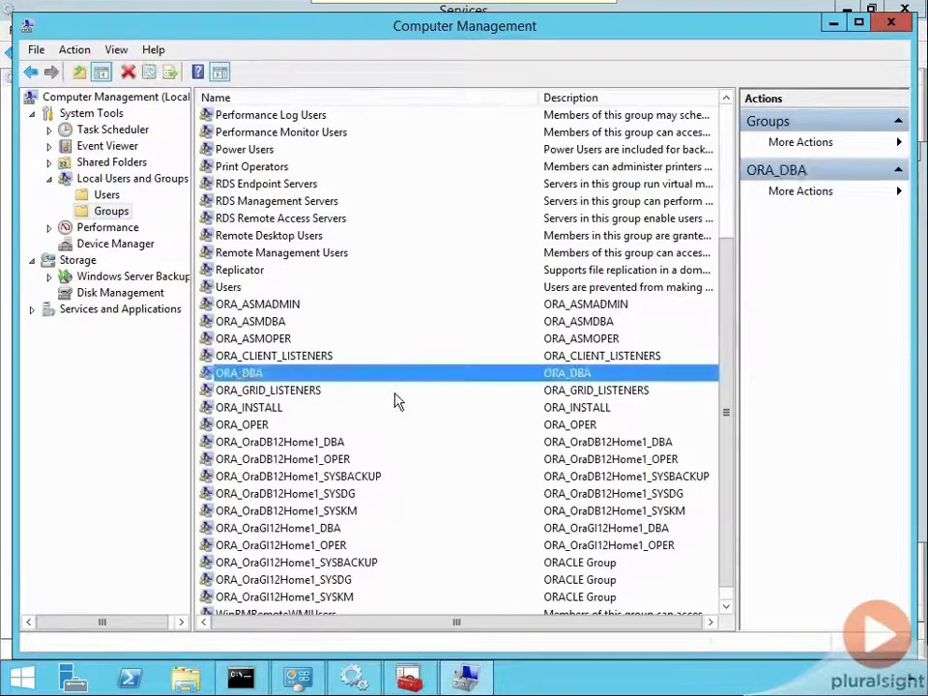
double_click(227, 377)
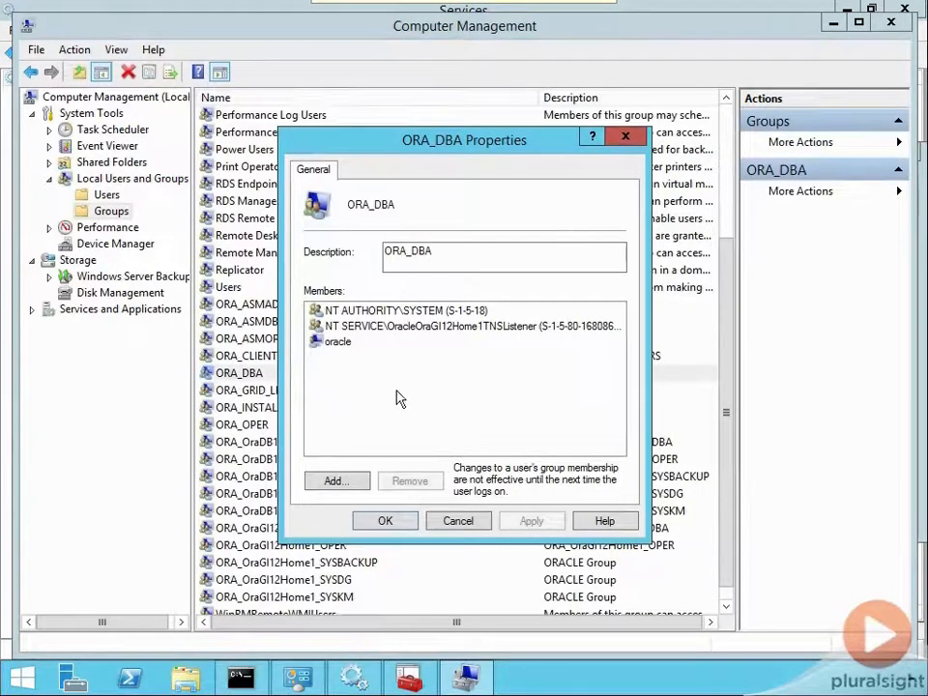
click(624, 139)
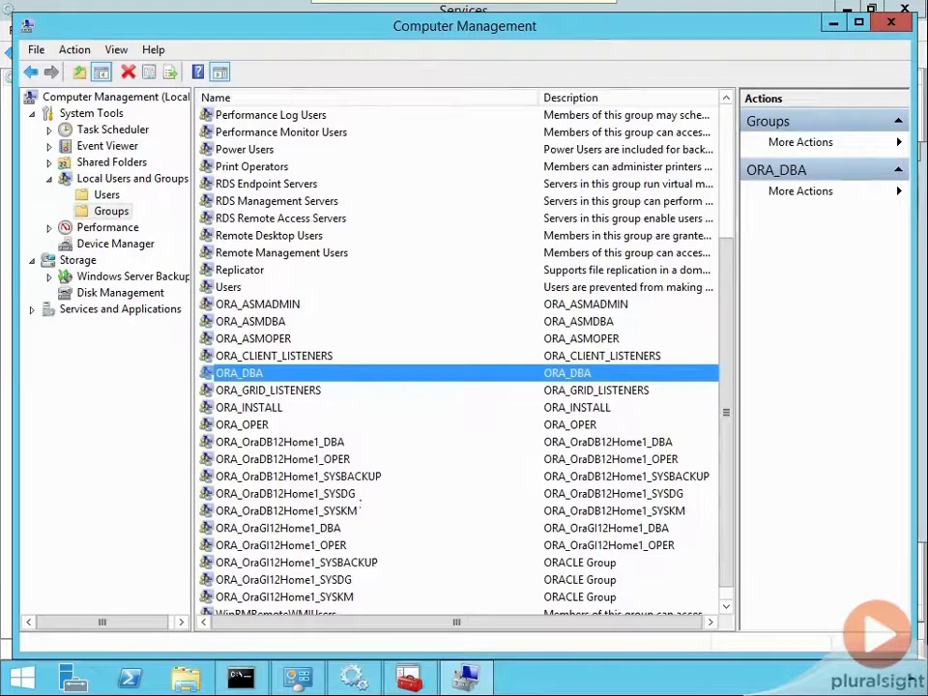
click(330, 477)
click(342, 512)
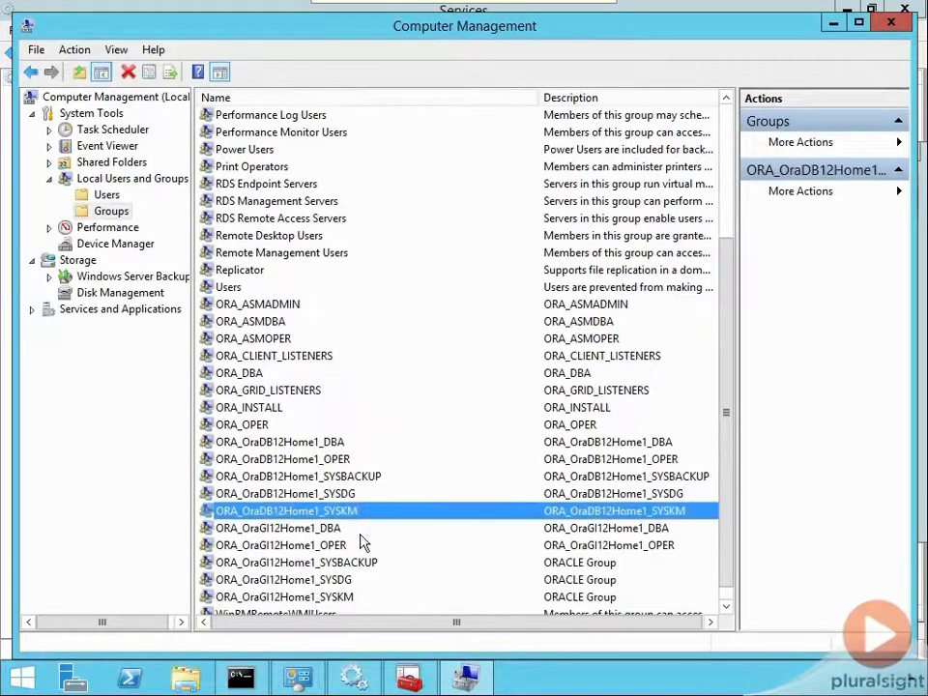